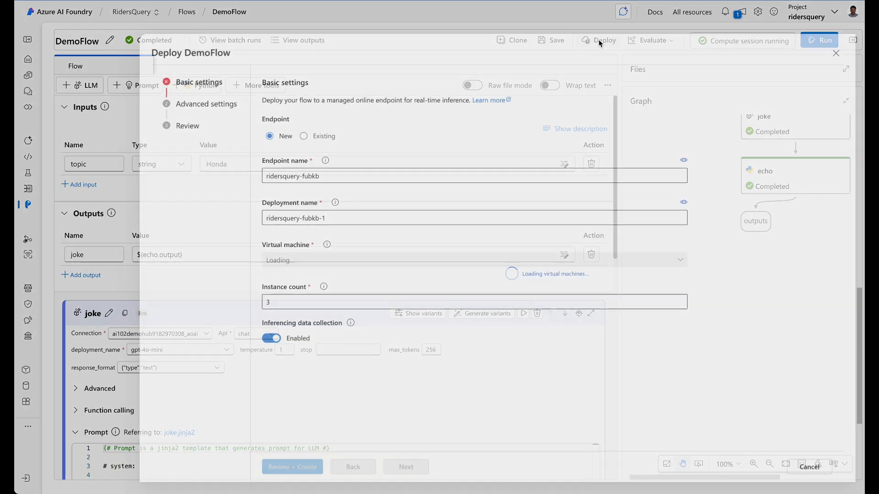
Deploy DemoFlow to new endpoint ridersquery-fubkb on one Standard_DS1_v2 instance
{"action": "left_click", "coordinate": [596, 40]}
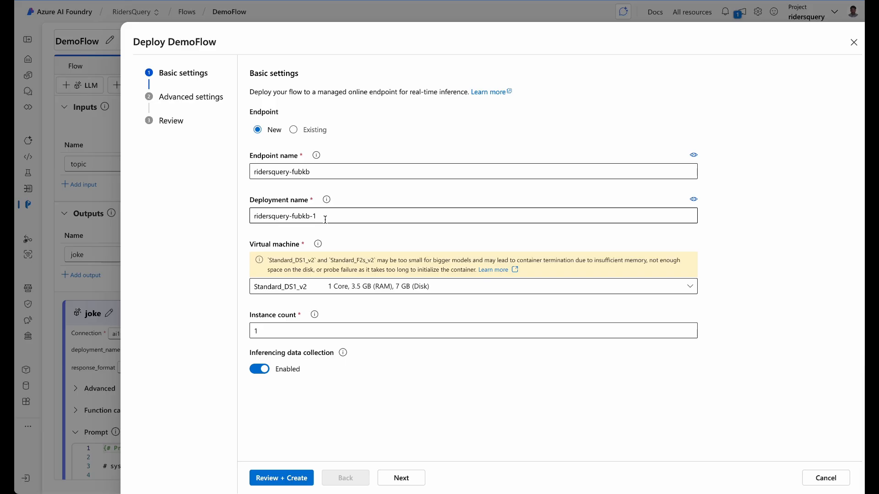
{"action": "left_click", "coordinate": [340, 288]}
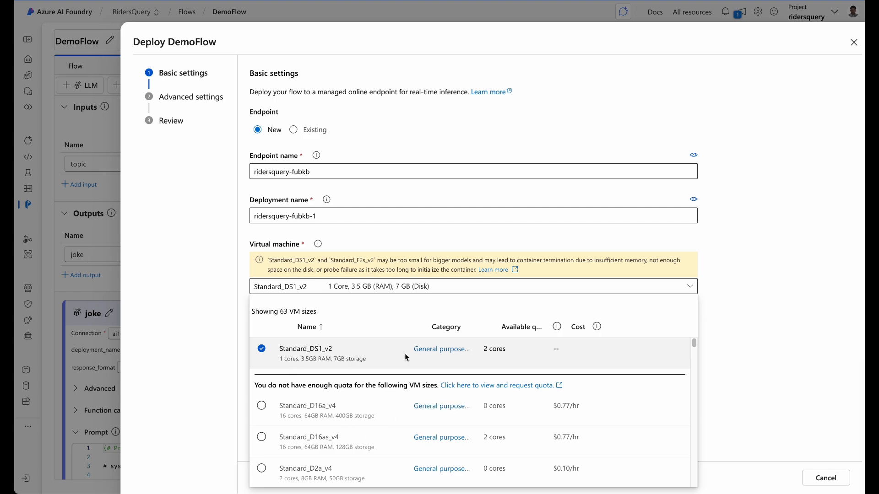
{"action": "left_click", "coordinate": [665, 351]}
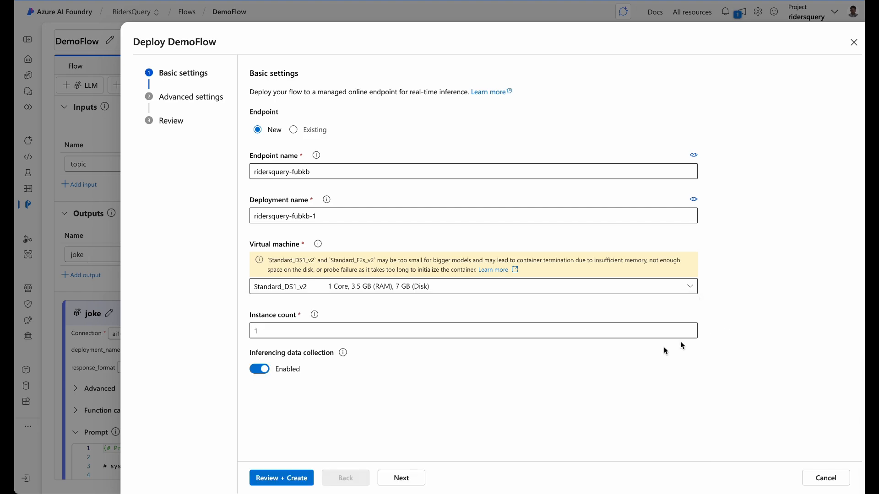
{"action": "left_click", "coordinate": [294, 478]}
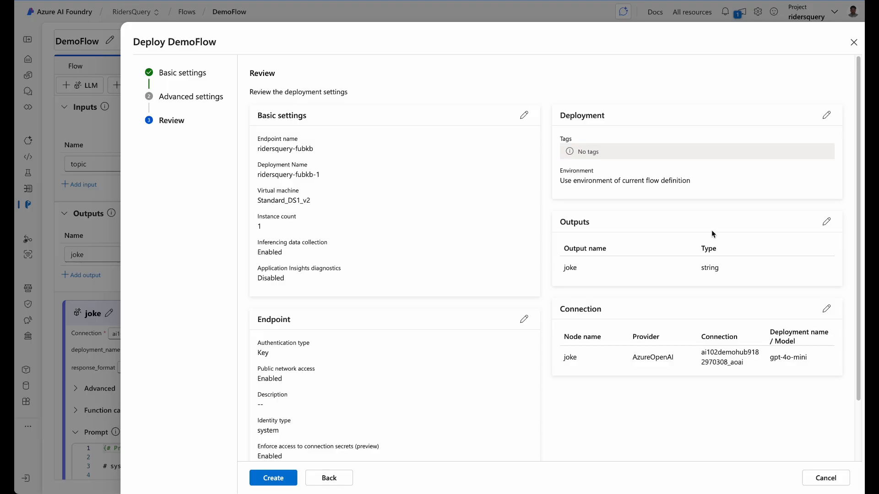
{"action": "left_click", "coordinate": [266, 483]}
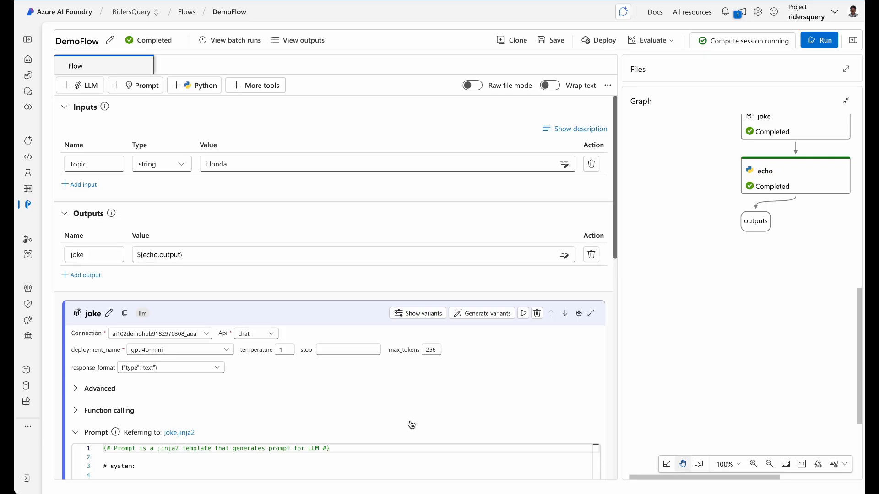
Check the deployment's progress in the notifications panel, then dismiss it
{"action": "left_click", "coordinate": [723, 13]}
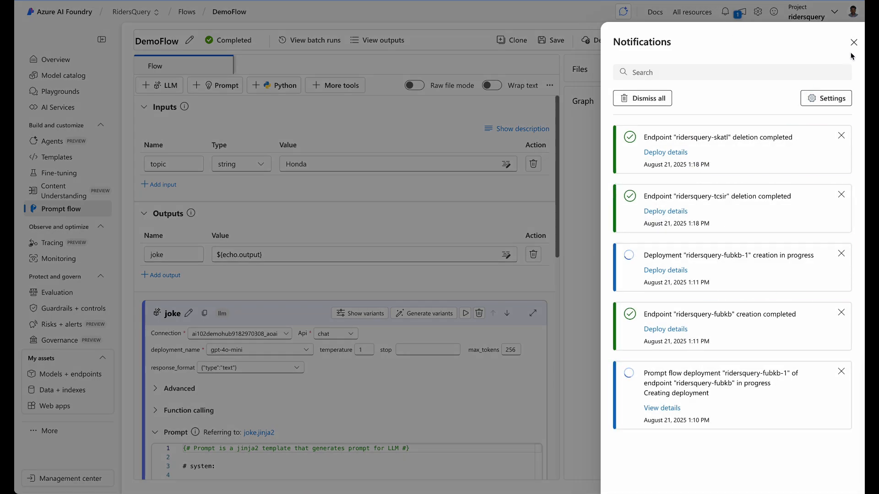
{"action": "left_click", "coordinate": [853, 43]}
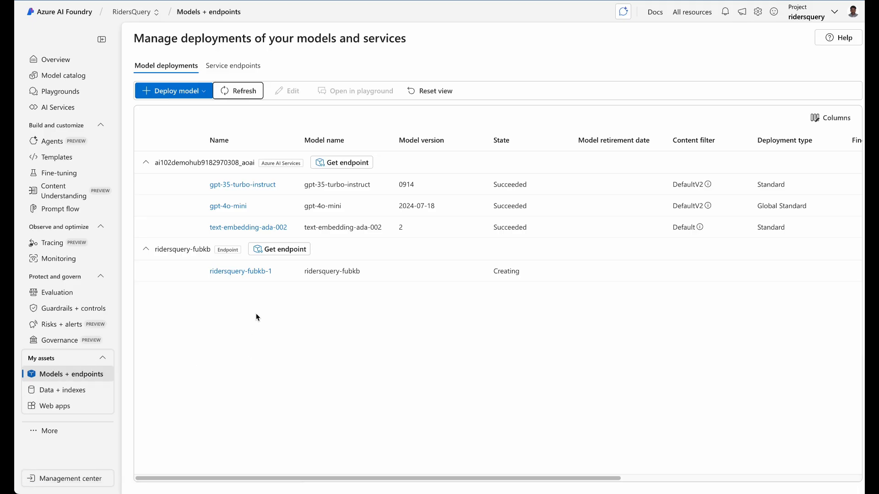
Refresh until ridersquery-fubkb-1 succeeds, open it, and review its Target URI before testing
{"action": "left_click", "coordinate": [243, 90]}
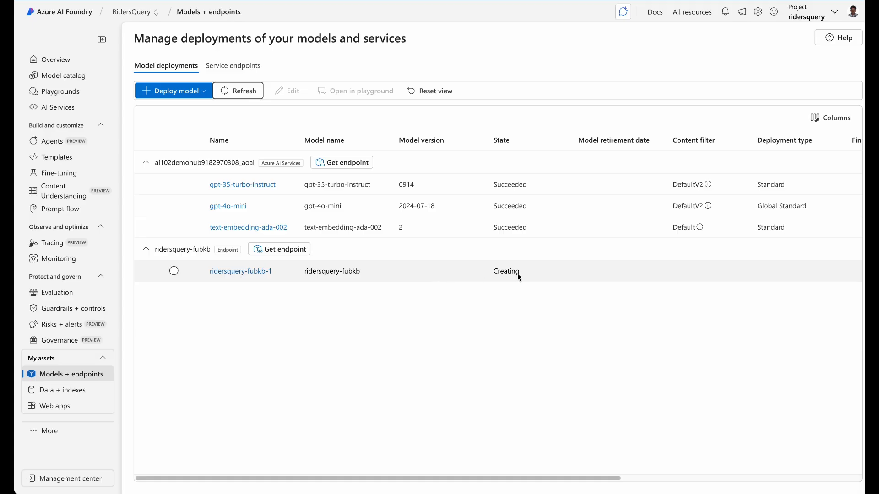
{"action": "left_click", "coordinate": [236, 90]}
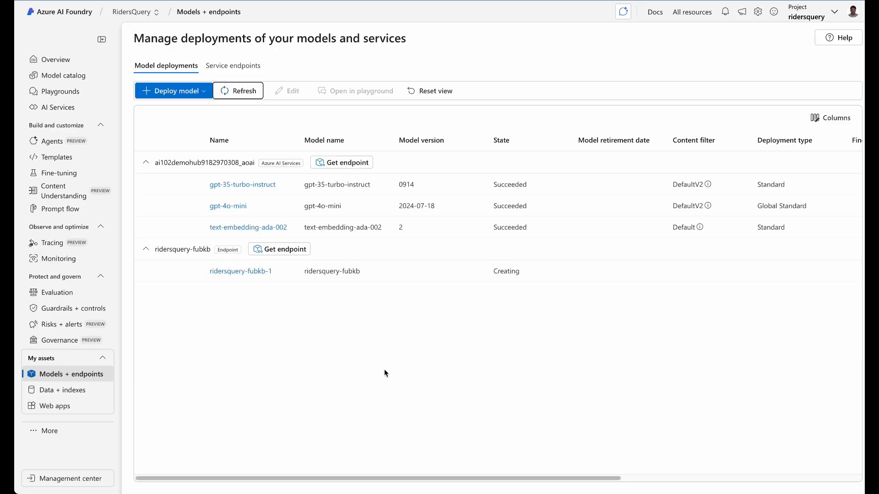
{"action": "left_click", "coordinate": [251, 273]}
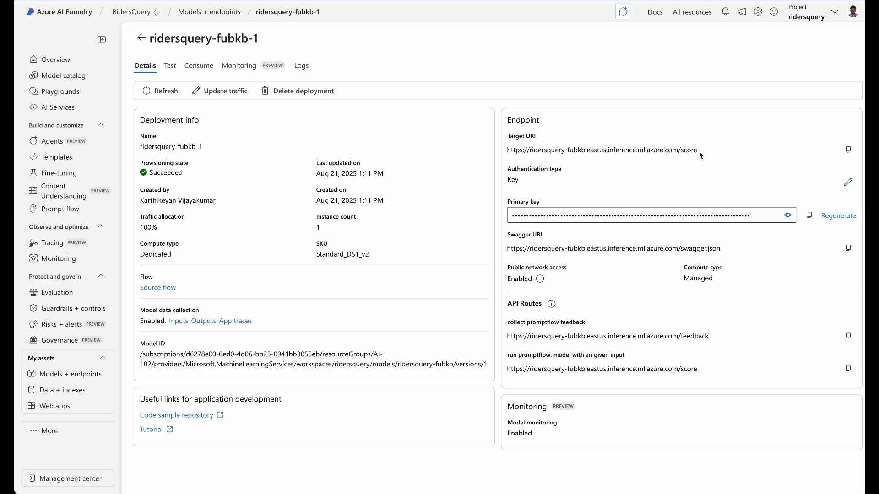
{"action": "left_click_drag", "start_coordinate": [698, 151], "coordinate": [565, 151]}
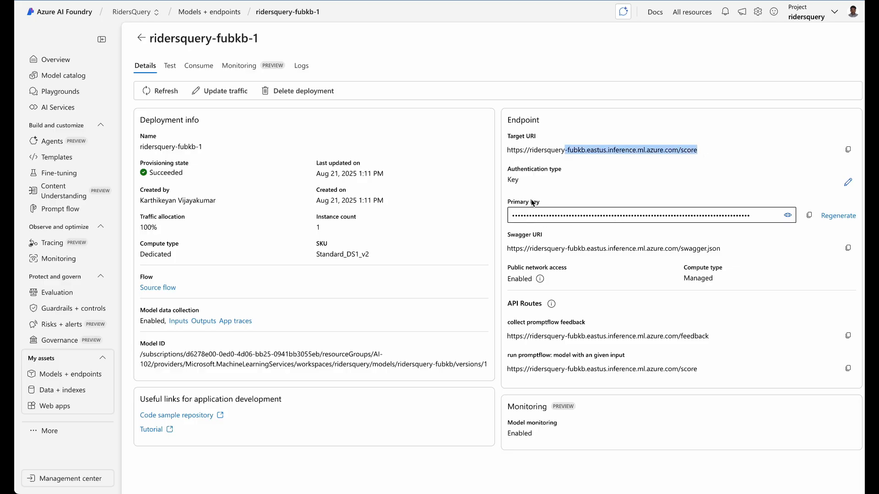
{"action": "left_click", "coordinate": [170, 68]}
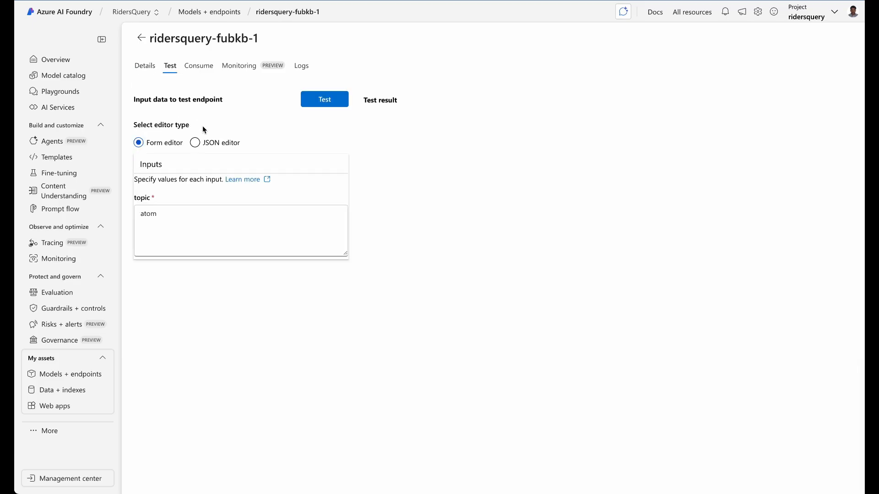
Test the endpoint with the topic replaced by honda
{"action": "left_click", "coordinate": [193, 223]}
{"action": "key", "text": "ctrl+a"}
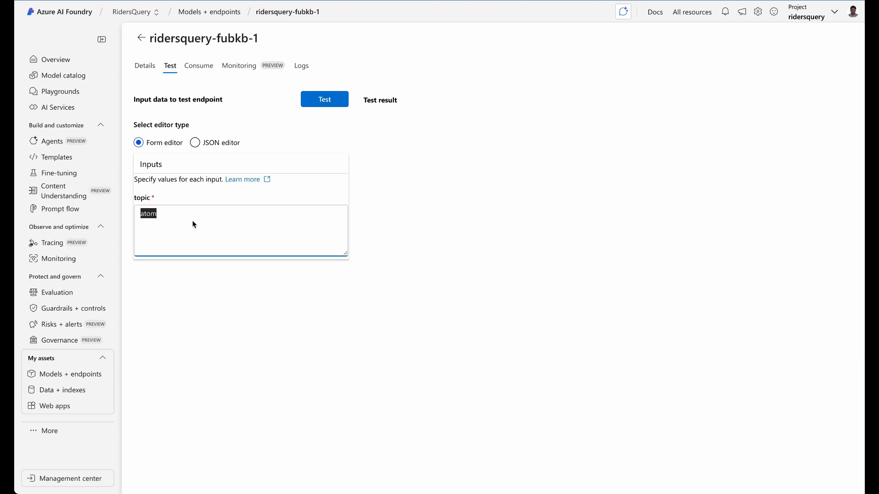
{"action": "type", "text": "honda"}
{"action": "left_click", "coordinate": [315, 102]}
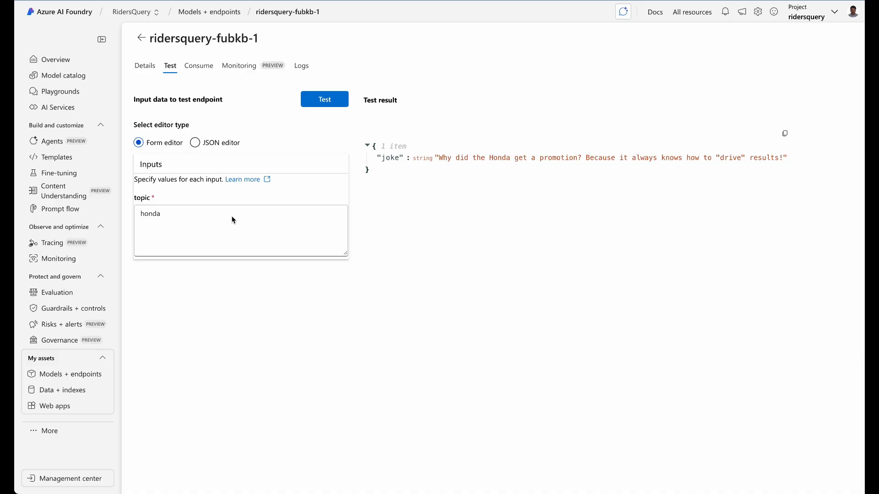
Review the Python consume code's endpoint URL, Bearer Authorization header and json.dumps request body
{"action": "left_click", "coordinate": [201, 69]}
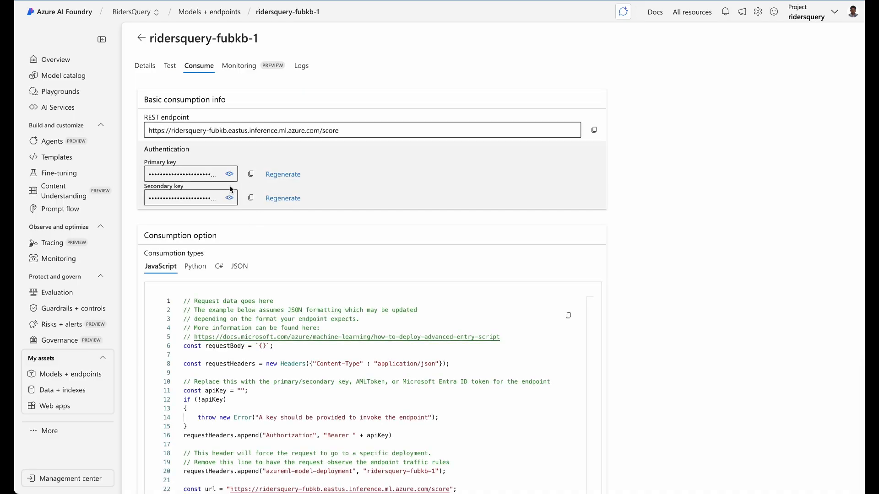
{"action": "left_click", "coordinate": [199, 267]}
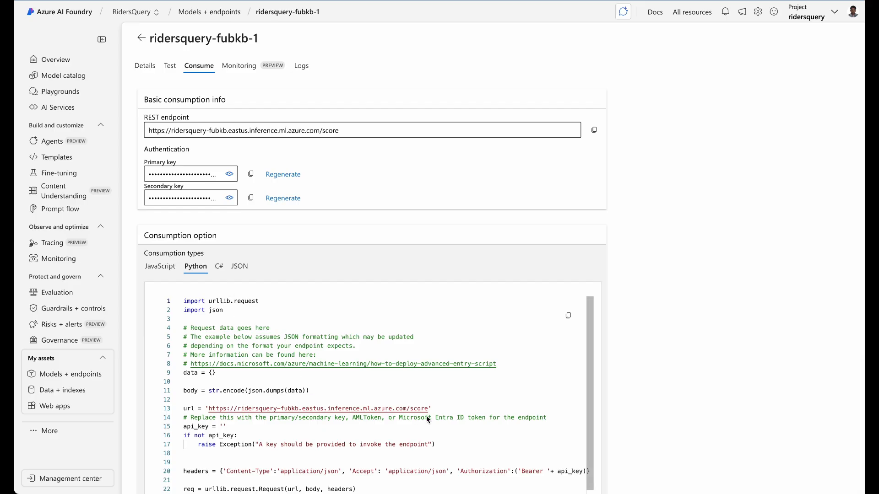
{"action": "left_click_drag", "start_coordinate": [429, 409], "coordinate": [206, 407]}
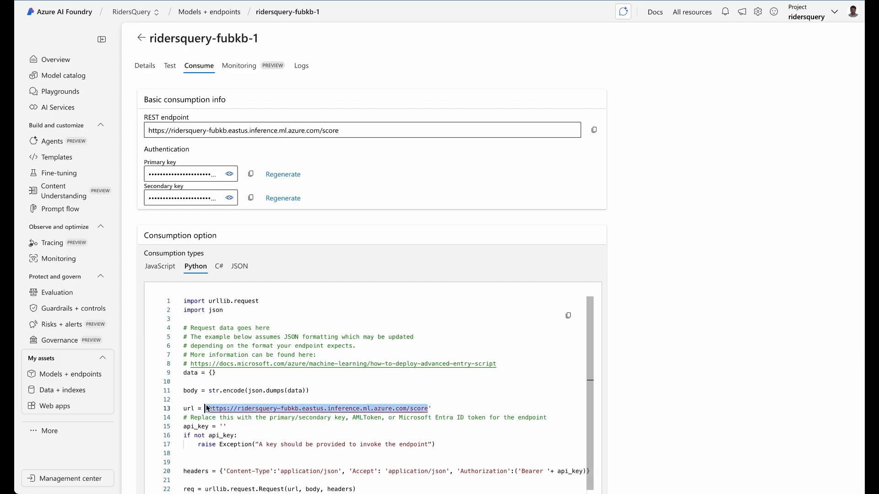
{"action": "left_click_drag", "start_coordinate": [589, 372], "coordinate": [592, 418]}
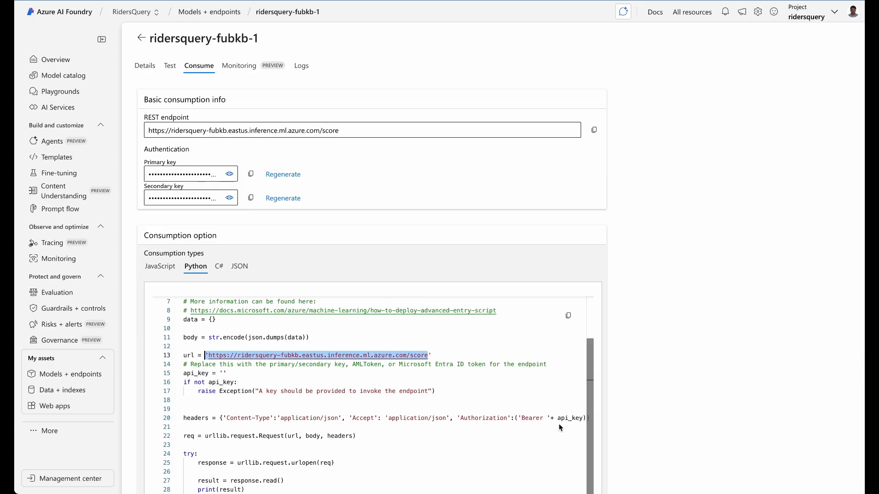
{"action": "left_click", "coordinate": [468, 418]}
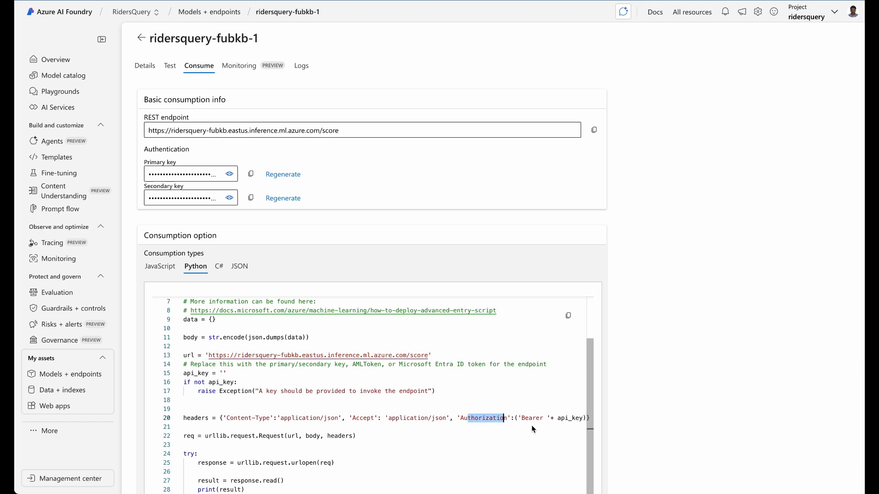
{"action": "left_click_drag", "start_coordinate": [521, 419], "coordinate": [554, 419]}
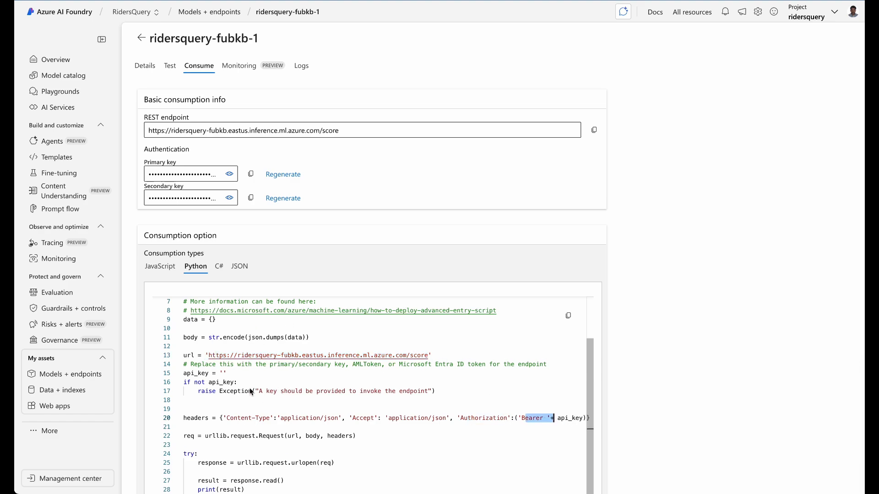
{"action": "left_click_drag", "start_coordinate": [309, 338], "coordinate": [247, 338]}
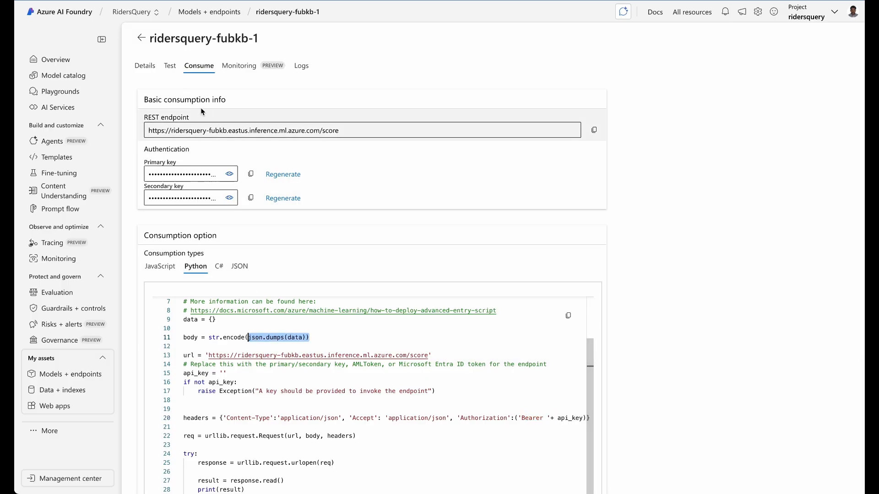
{"action": "left_click", "coordinate": [170, 69]}
Open DevTools on the Network panel and run the test with topic atom
{"action": "right_click", "coordinate": [502, 230]}
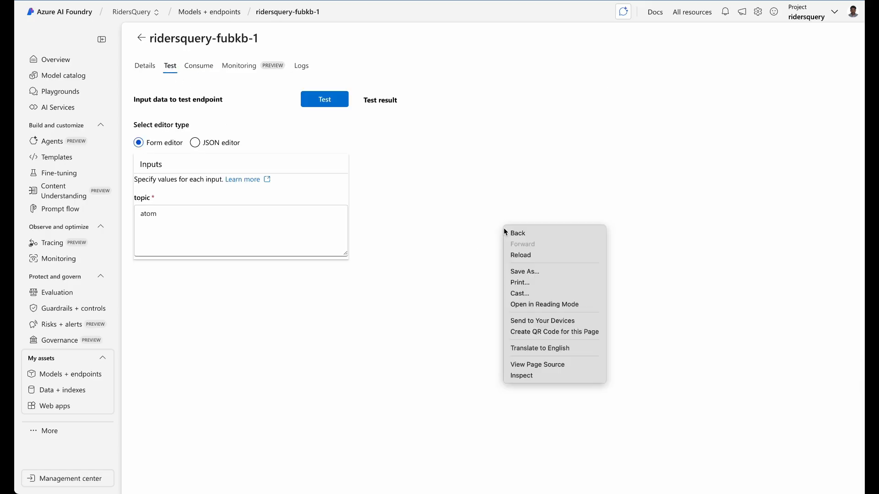
{"action": "left_click", "coordinate": [530, 380]}
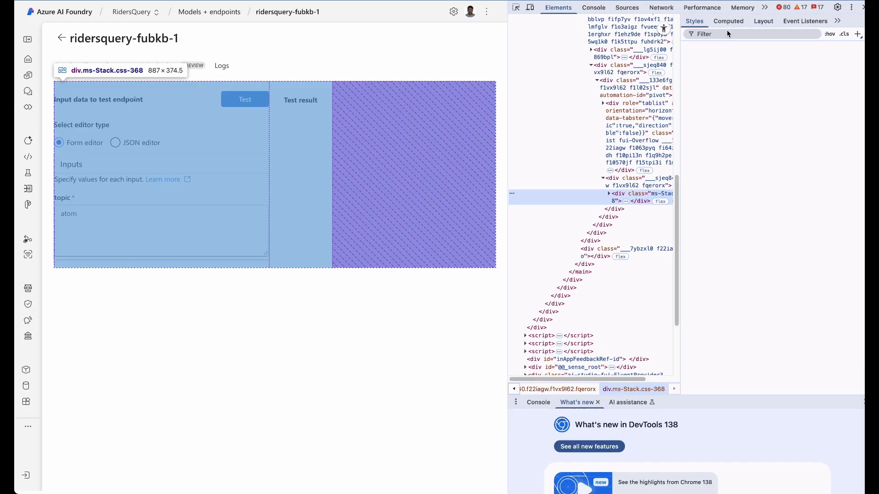
{"action": "left_click", "coordinate": [661, 8]}
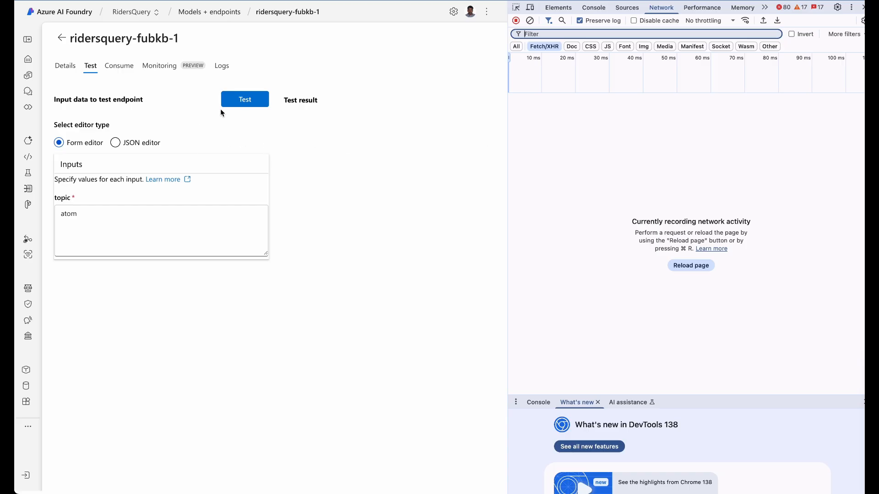
{"action": "left_click", "coordinate": [241, 101]}
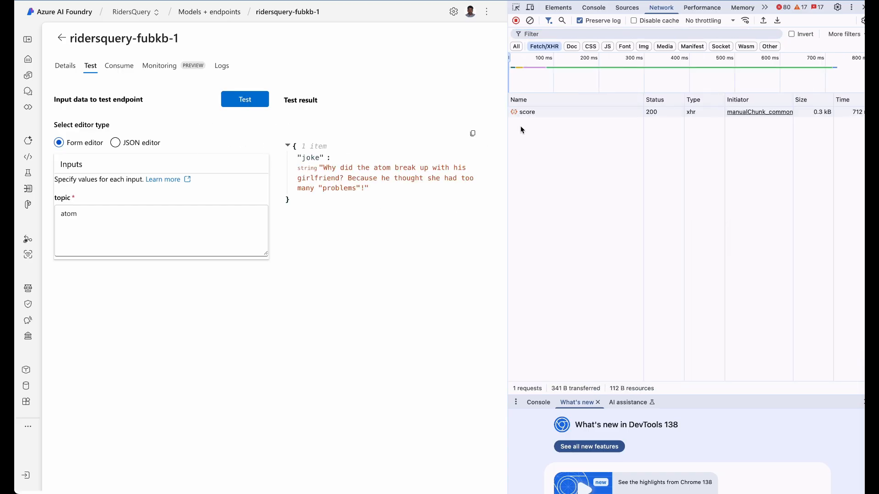
Inspect the score request's headers, URL and its payload {topic: "atom"}
{"action": "left_click", "coordinate": [522, 112]}
{"action": "left_click", "coordinate": [642, 101]}
{"action": "left_click_drag", "start_coordinate": [711, 143], "coordinate": [695, 133]}
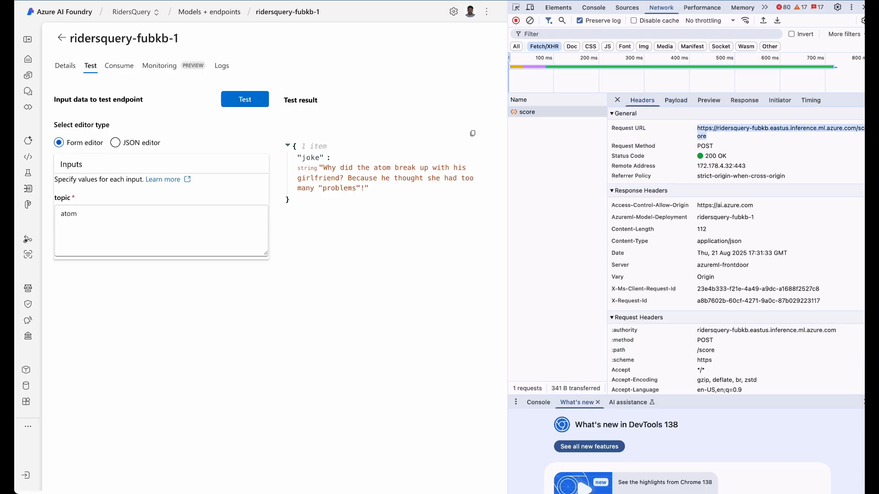
{"action": "scroll", "coordinate": [842, 275], "scroll_direction": "down", "scroll_amount": 4}
{"action": "left_click_drag", "start_coordinate": [845, 261], "coordinate": [699, 250]}
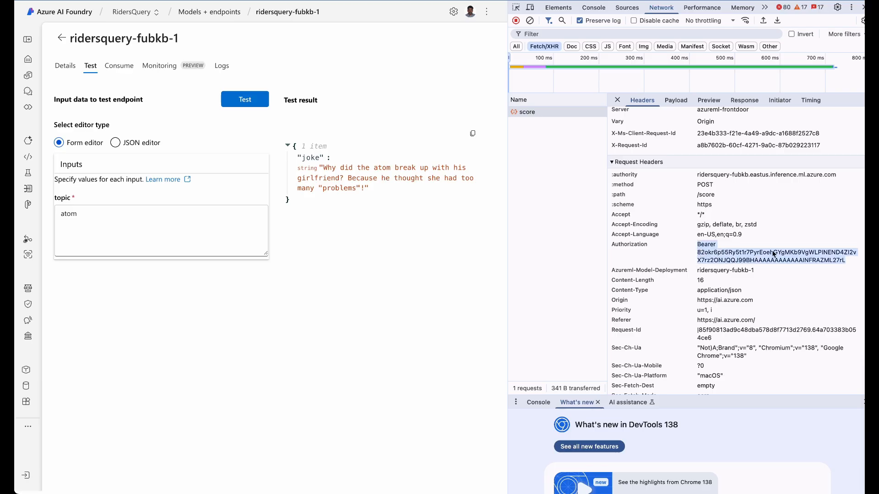
{"action": "scroll", "coordinate": [746, 256], "scroll_direction": "up", "scroll_amount": 4}
{"action": "left_click", "coordinate": [678, 101]}
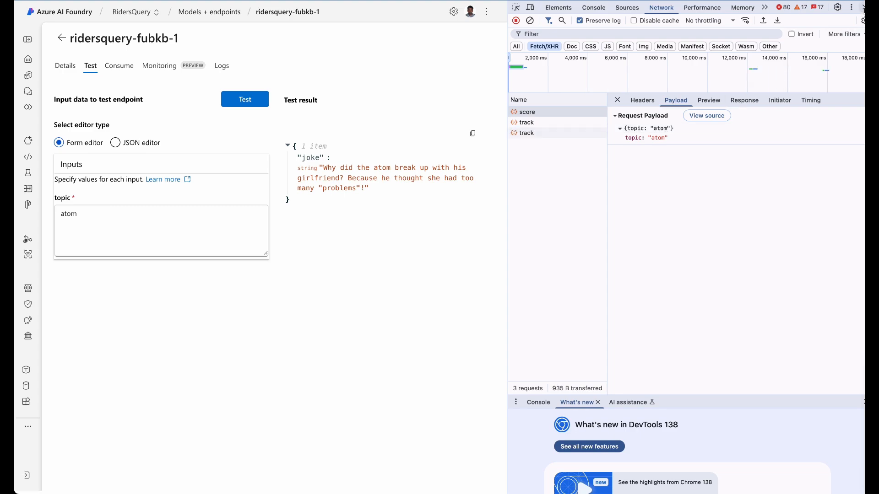
Close DevTools and highlight the Target URI on the deployment's Details tab
{"action": "left_click", "coordinate": [863, 7]}
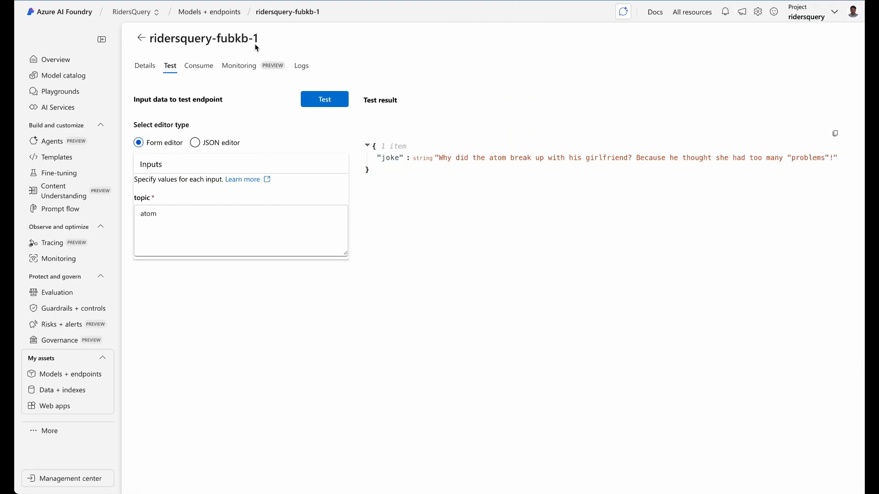
{"action": "left_click", "coordinate": [150, 73]}
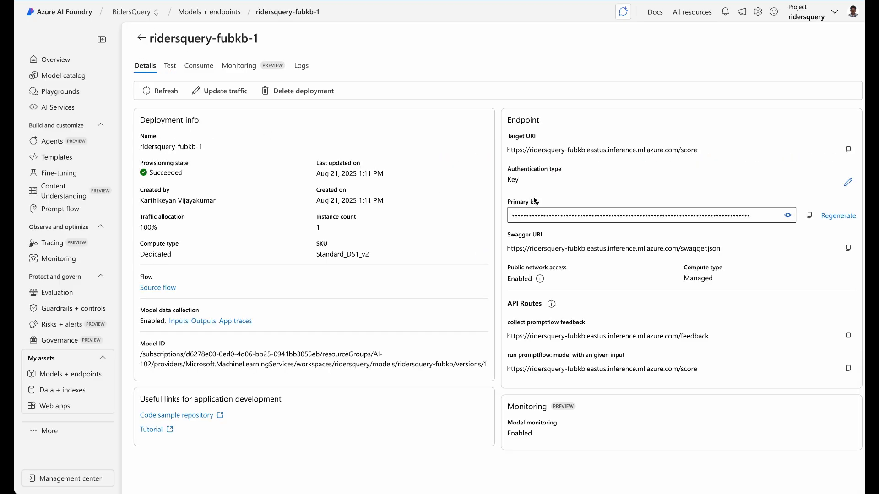
{"action": "left_click_drag", "start_coordinate": [697, 151], "coordinate": [618, 151]}
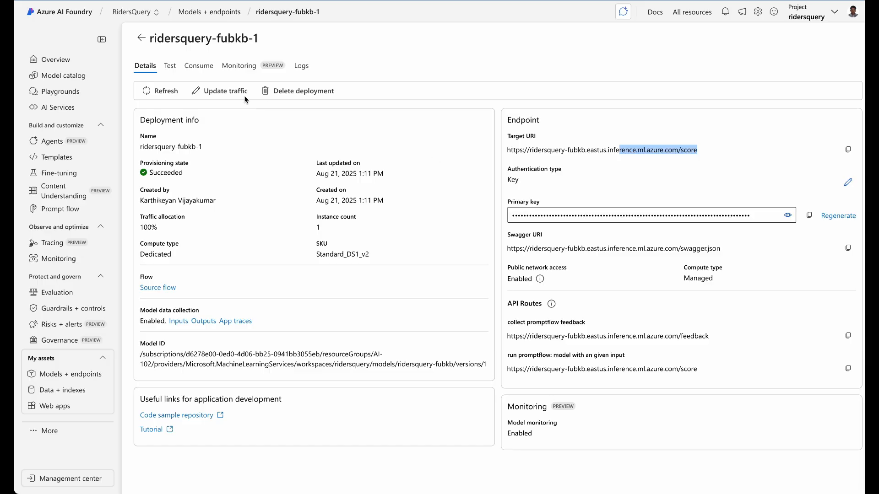
{"action": "left_click", "coordinate": [171, 66]}
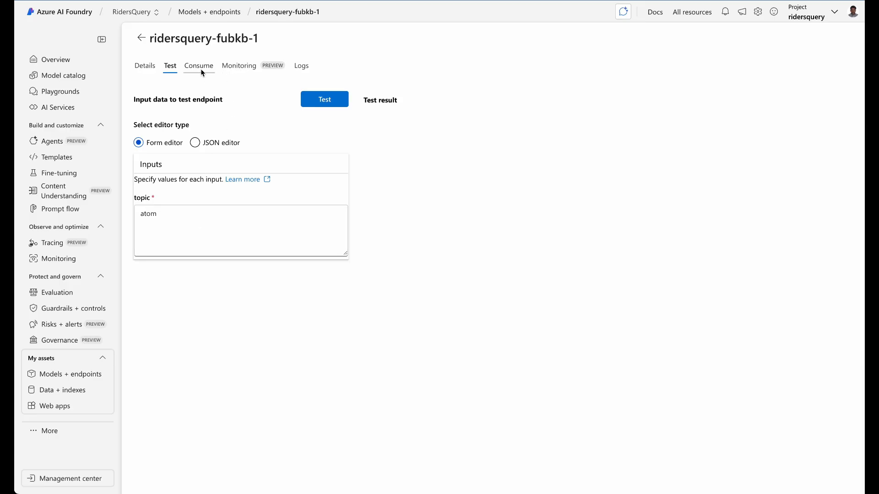
Review the online deployment log listing the recent joke and echo node executions
{"action": "left_click", "coordinate": [300, 67]}
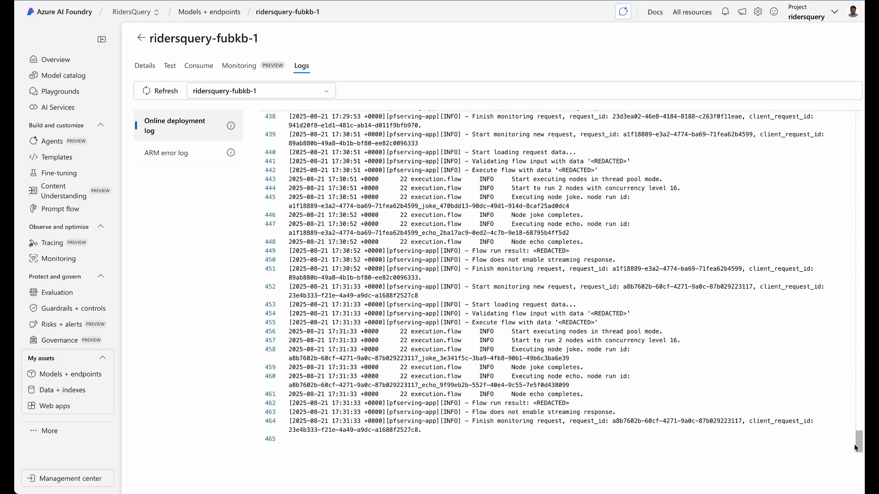
{"action": "mouse_move", "coordinate": [859, 448]}
{"action": "left_mouse_down"}
{"action": "mouse_move", "coordinate": [855, 111]}
{"action": "mouse_move", "coordinate": [859, 441]}
{"action": "left_mouse_up"}
Check the Monitoring dashboard's 0 requests over 7 days, then return to Details
{"action": "left_click", "coordinate": [242, 67]}
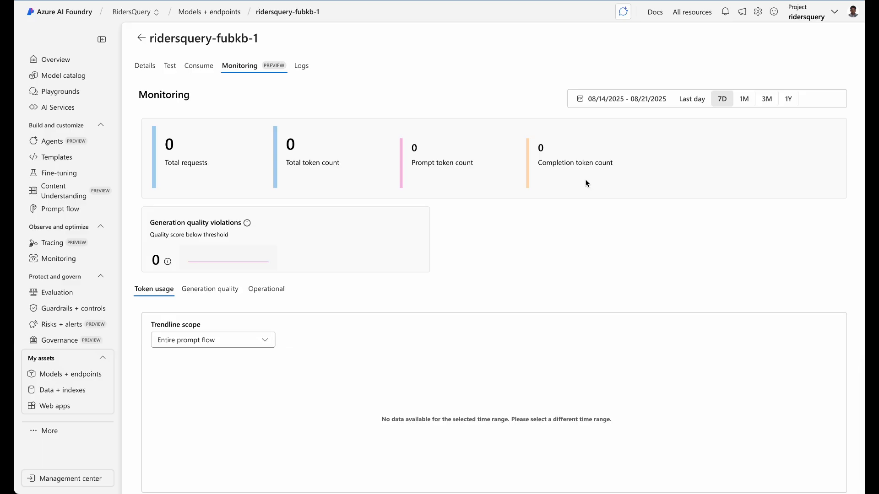
{"action": "left_click", "coordinate": [145, 66]}
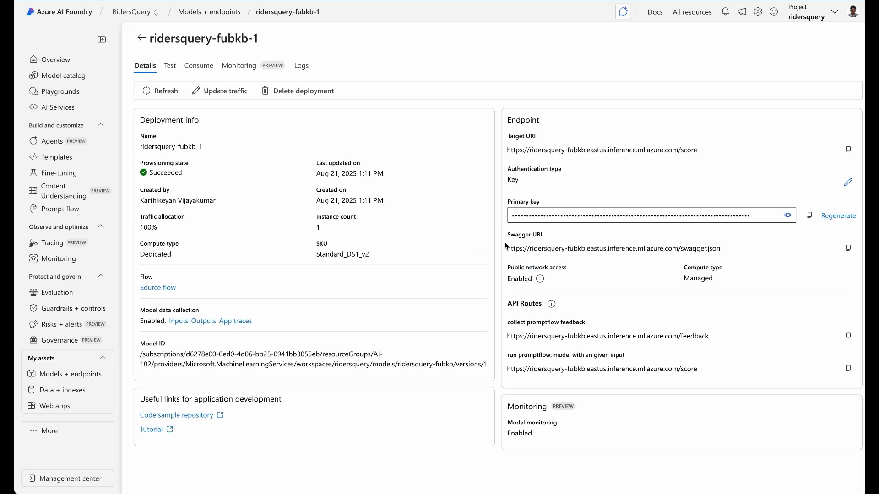